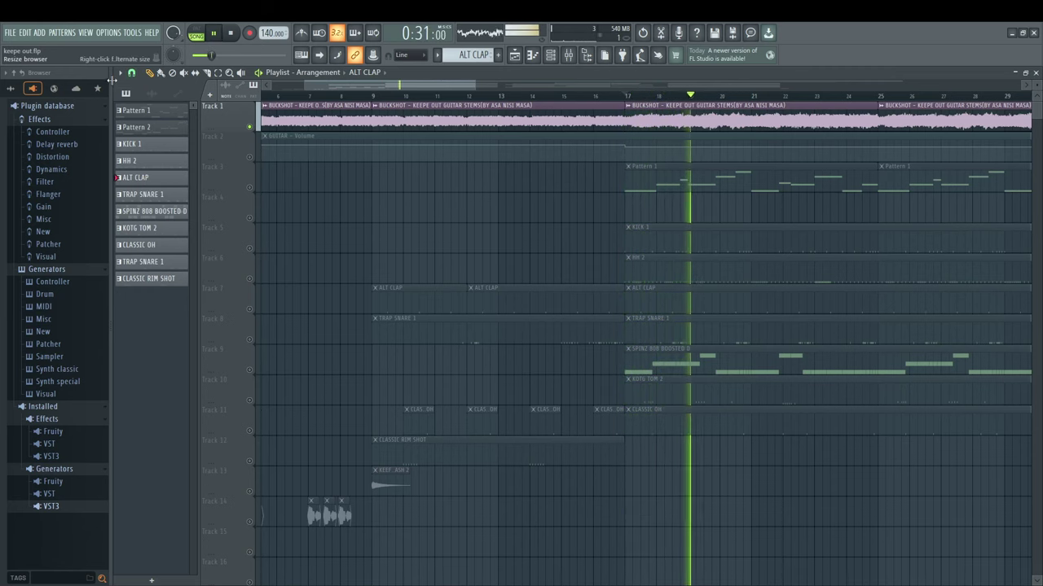
Step: Look through the arrangement from bar 17 to its end while the soloed guitar audio on Track 1 plays
scroll(412, 240, "right", 5)
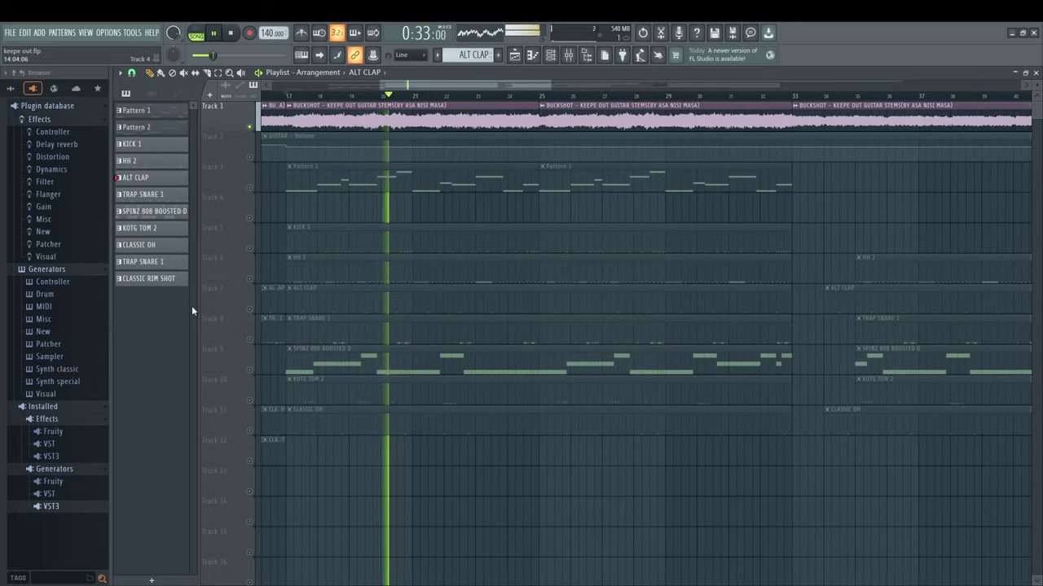
scroll(370, 207, "up", 2)
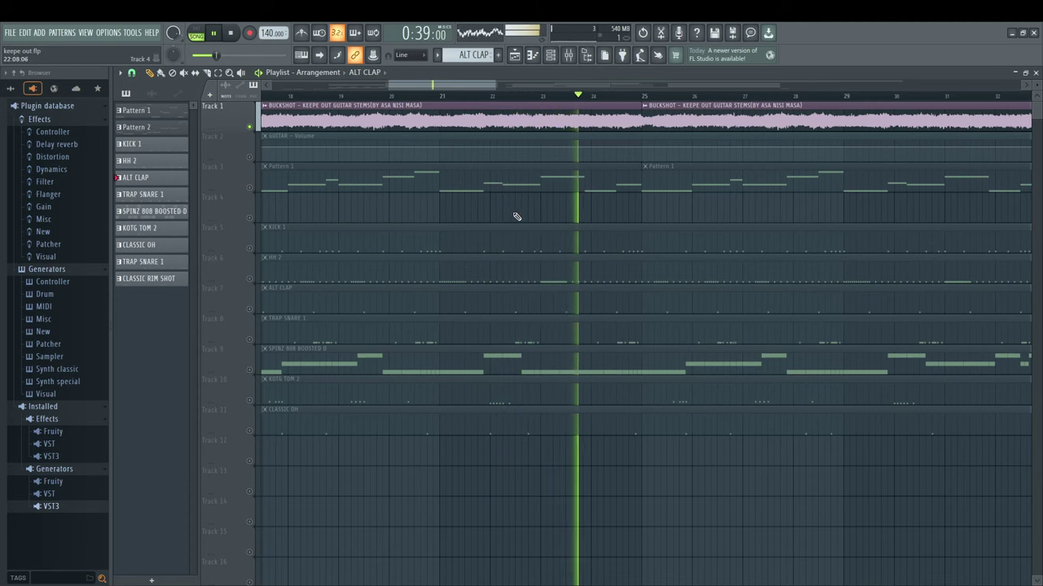
left_click_drag(477, 216, 310, 298)
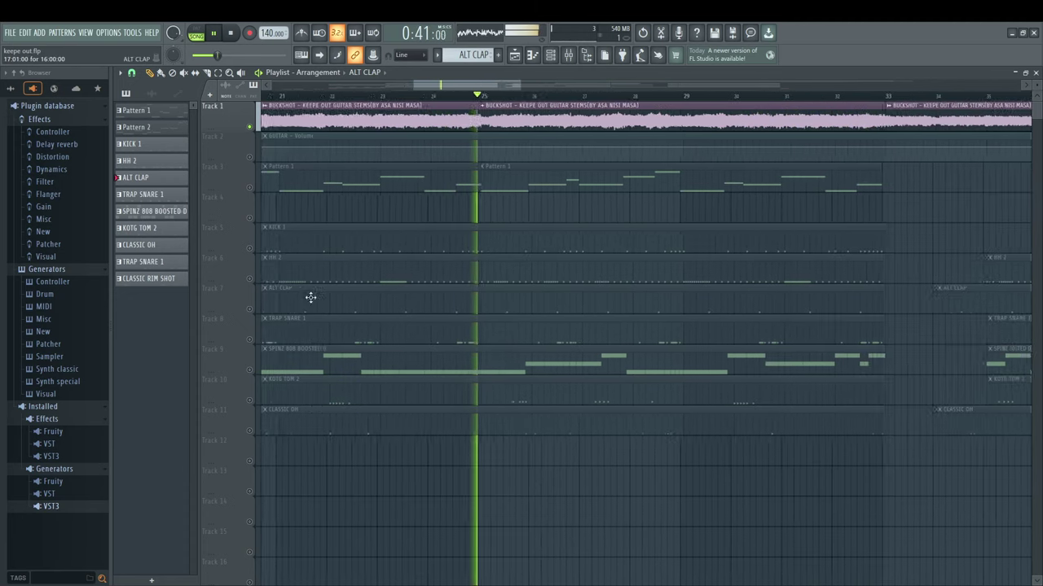
left_click_drag(751, 237, 483, 280)
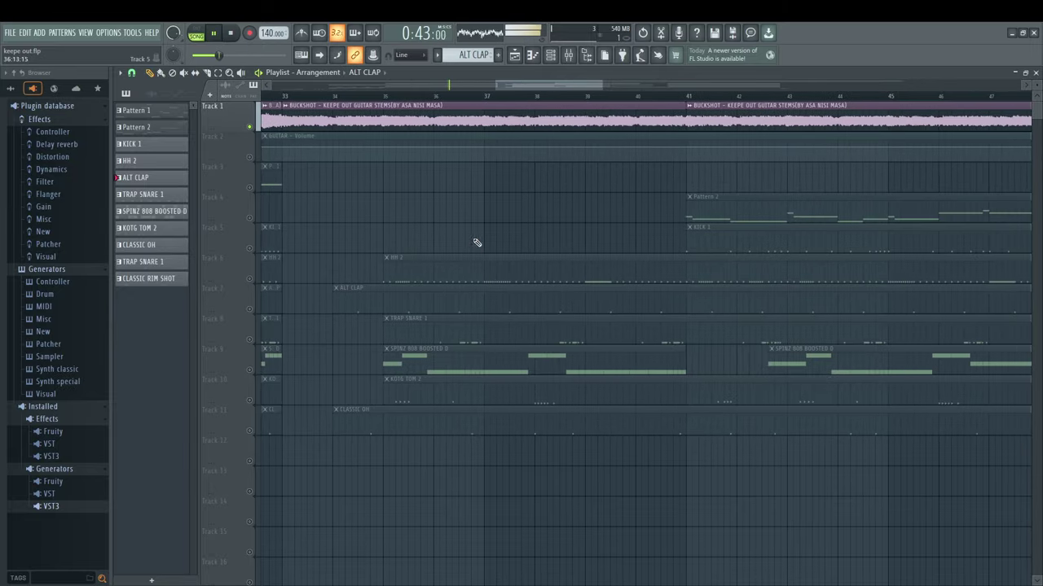
left_click_drag(538, 87, 798, 93)
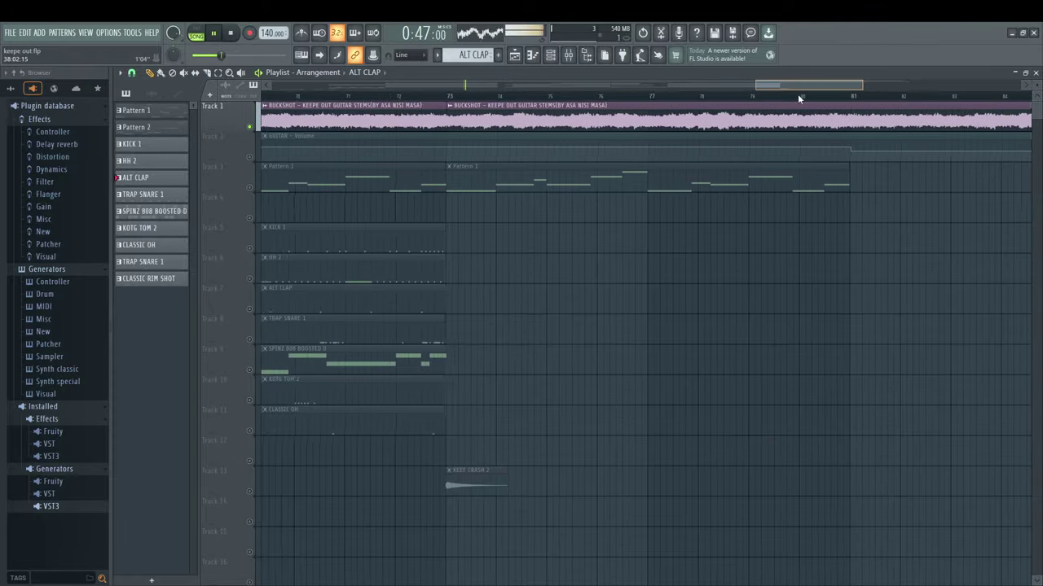
scroll(693, 147, "down", 4)
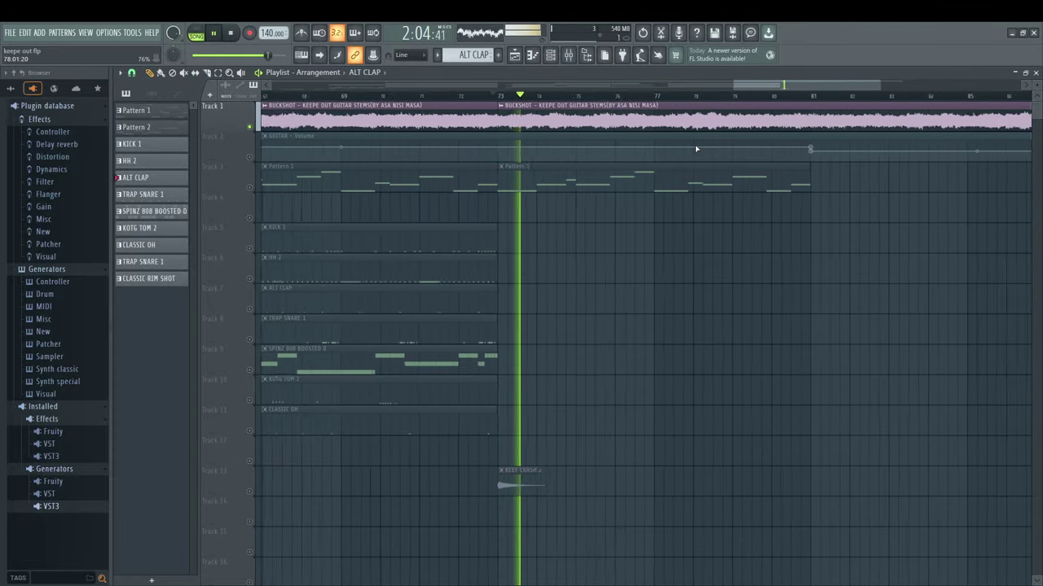
Step: Play the soloed guitar's ending from about bar 80 and again from about bar 88, and stop playback
left_click(774, 96)
left_click_drag(875, 301, 611, 401)
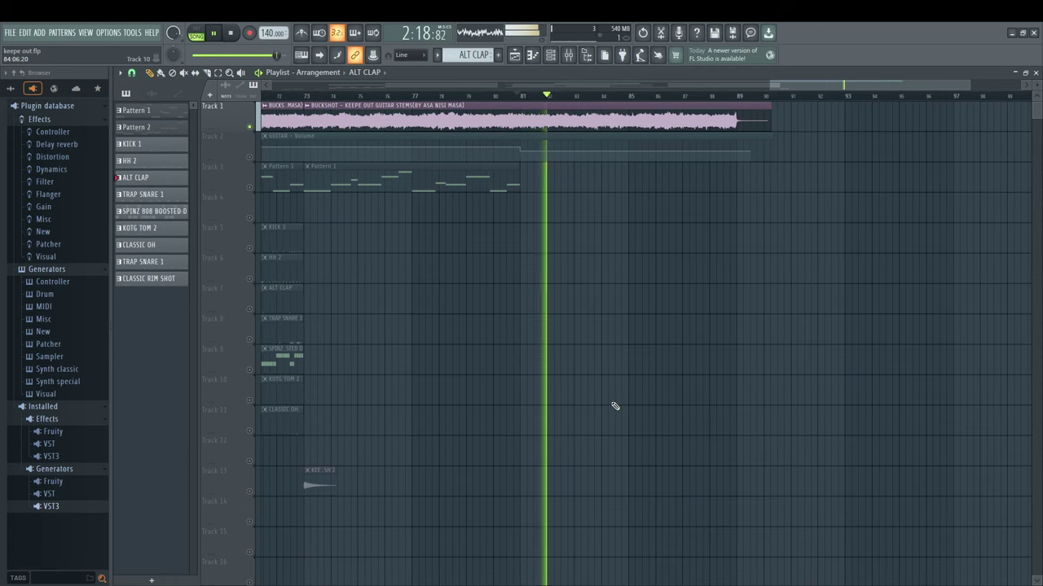
left_click(732, 96)
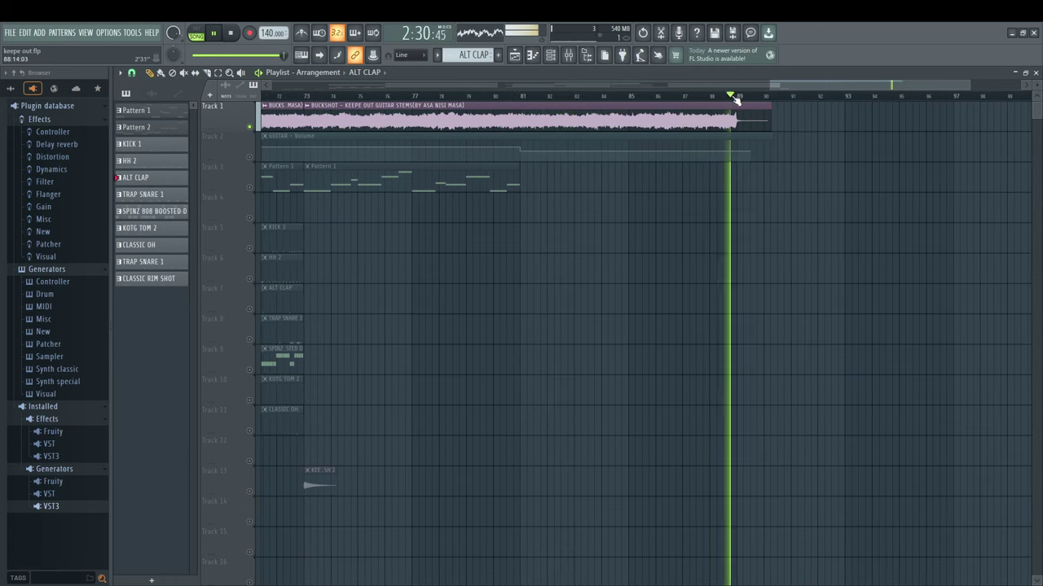
scroll(741, 96, "left", 4)
key("space")
scroll(741, 97, "left", 8)
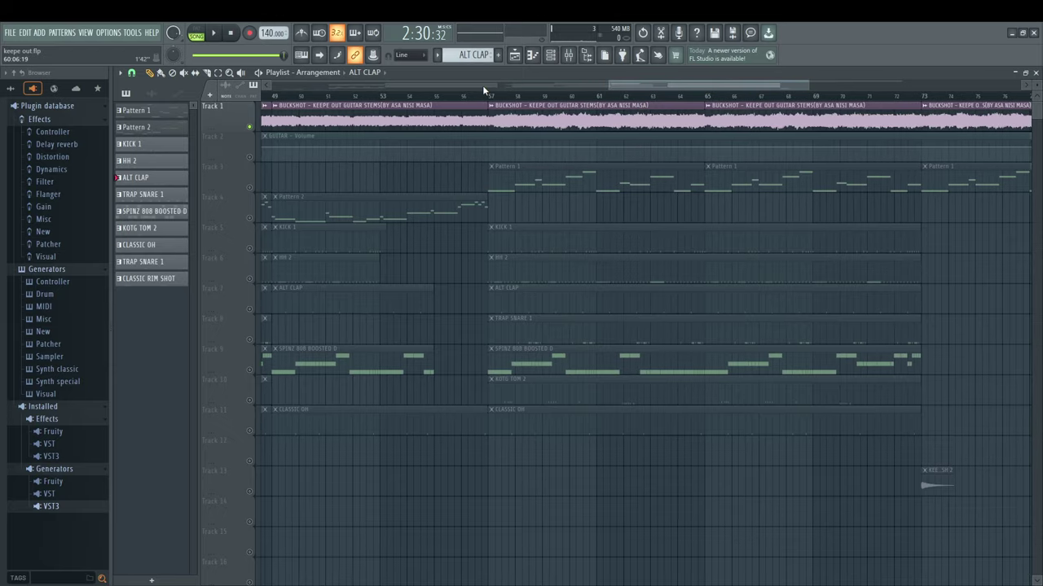
Step: Play from bar 17 with Track 3 soloed and examine Pattern 1's melody notes in the piano roll
scroll(486, 96, "up", 2)
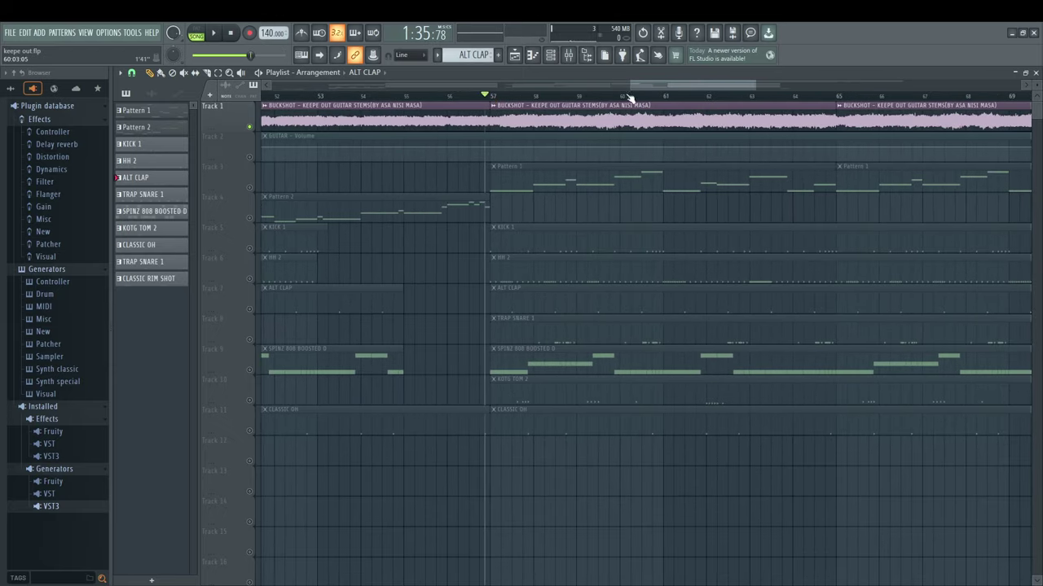
left_click_drag(630, 91, 410, 106)
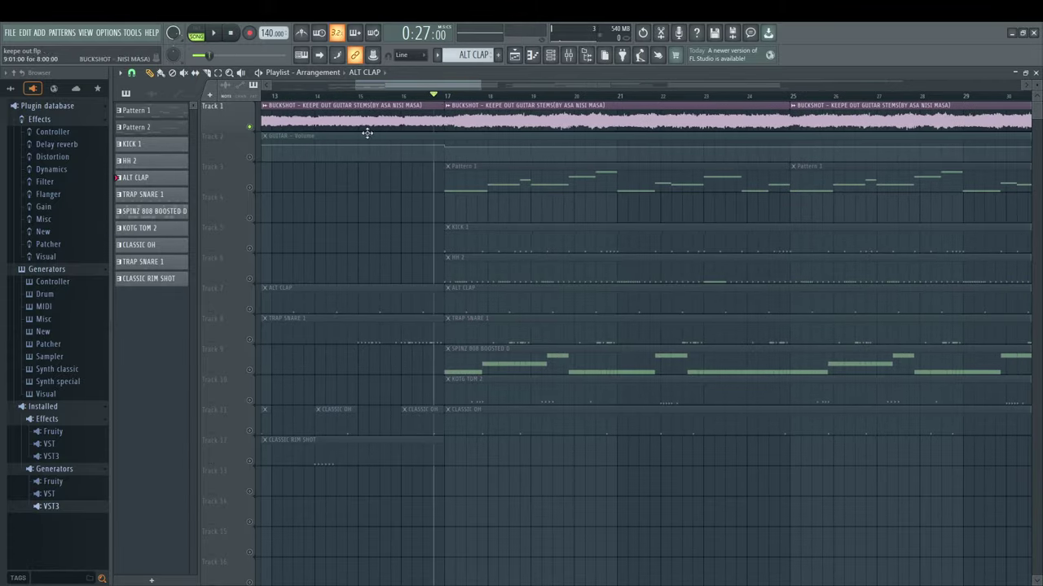
key("space")
double_click(478, 182)
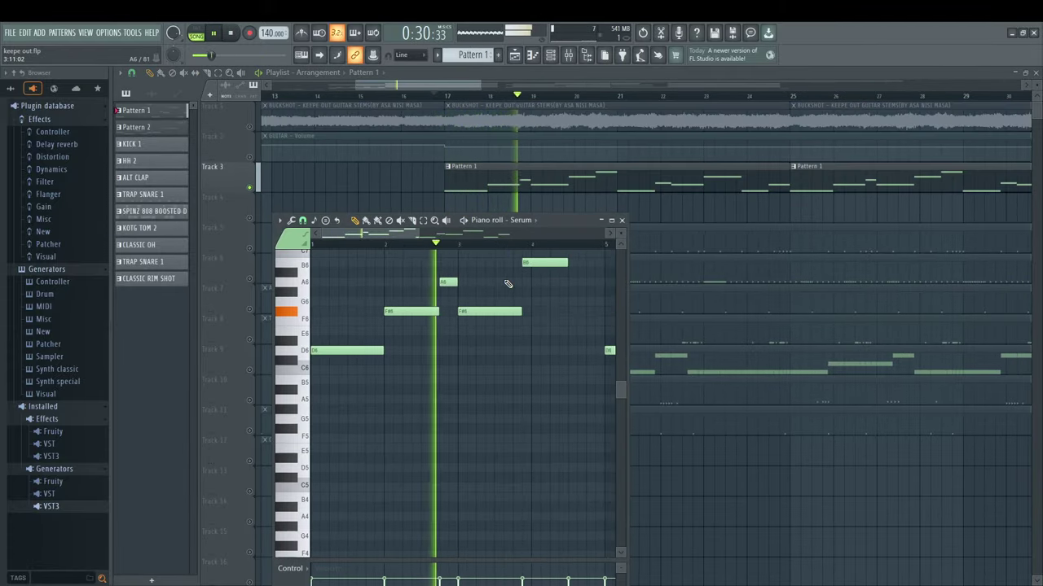
scroll(439, 301, "up", 2)
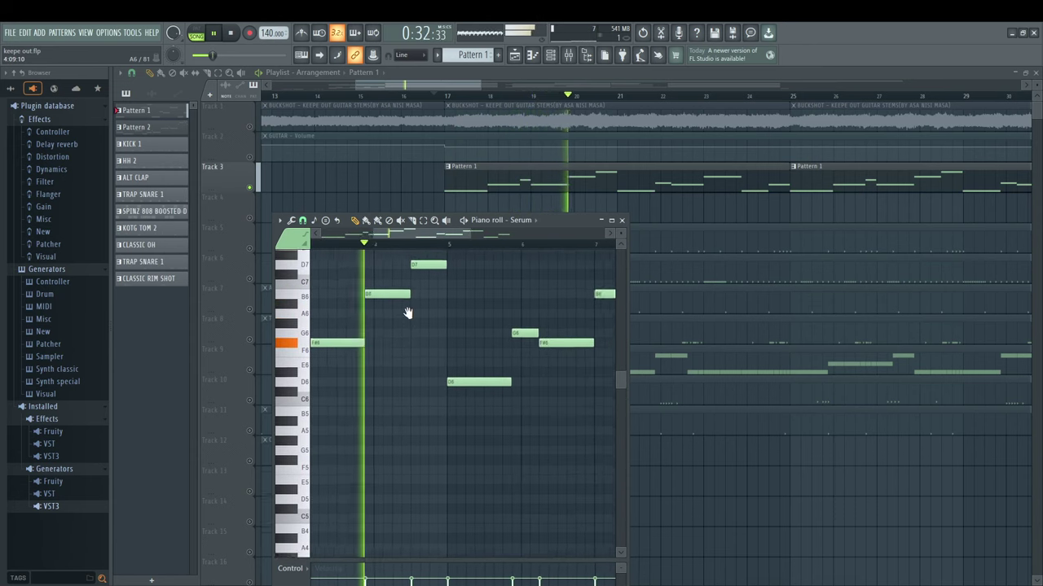
scroll(342, 342, "up", 2)
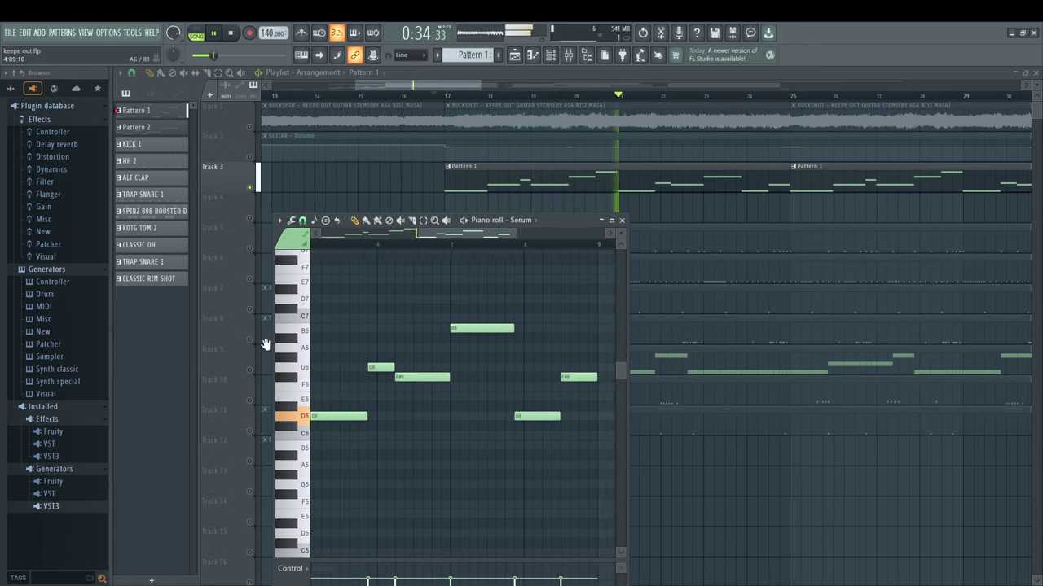
Step: Open the Serum lead synth from the channel rack, review its FX, matrix and oscillator pages, and close it
key("F7")
key("F6")
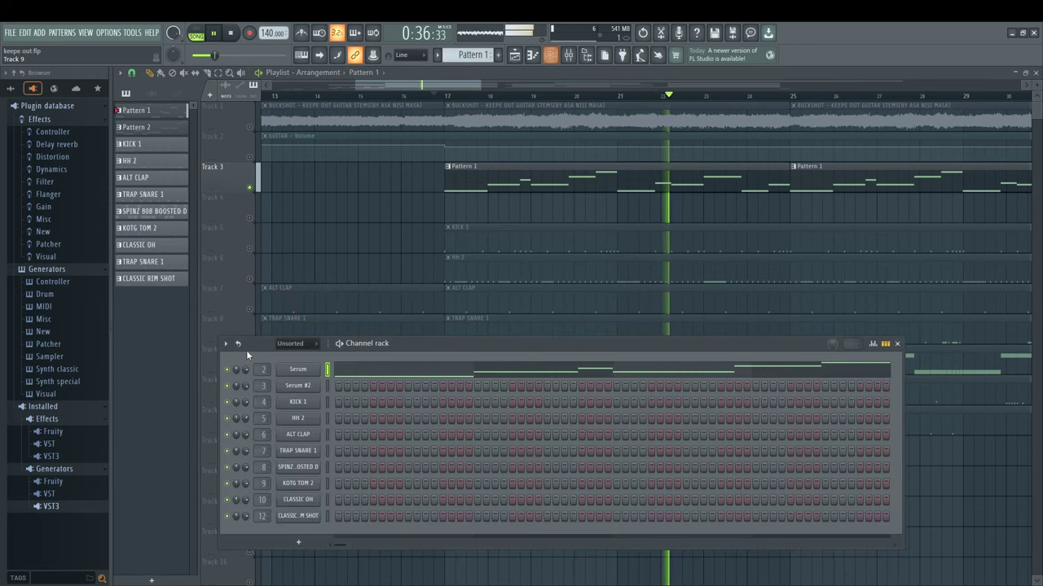
left_click(298, 383)
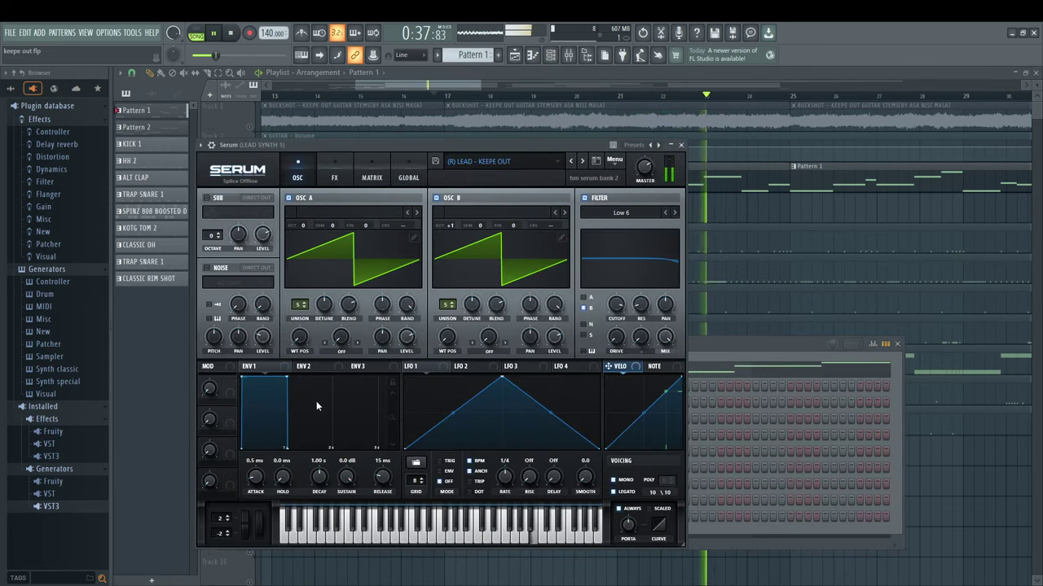
left_click(333, 178)
left_click(371, 177)
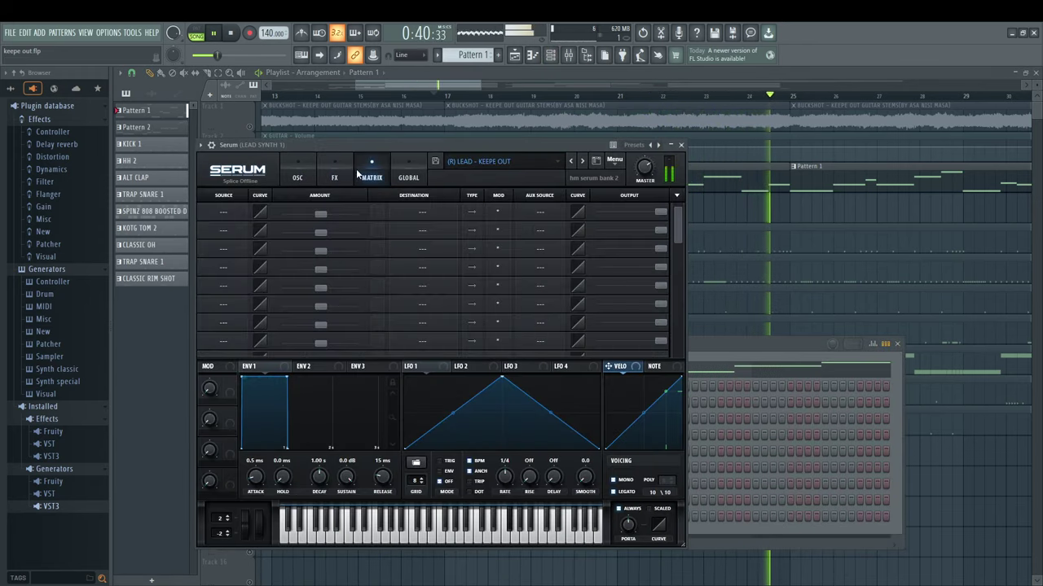
left_click(298, 171)
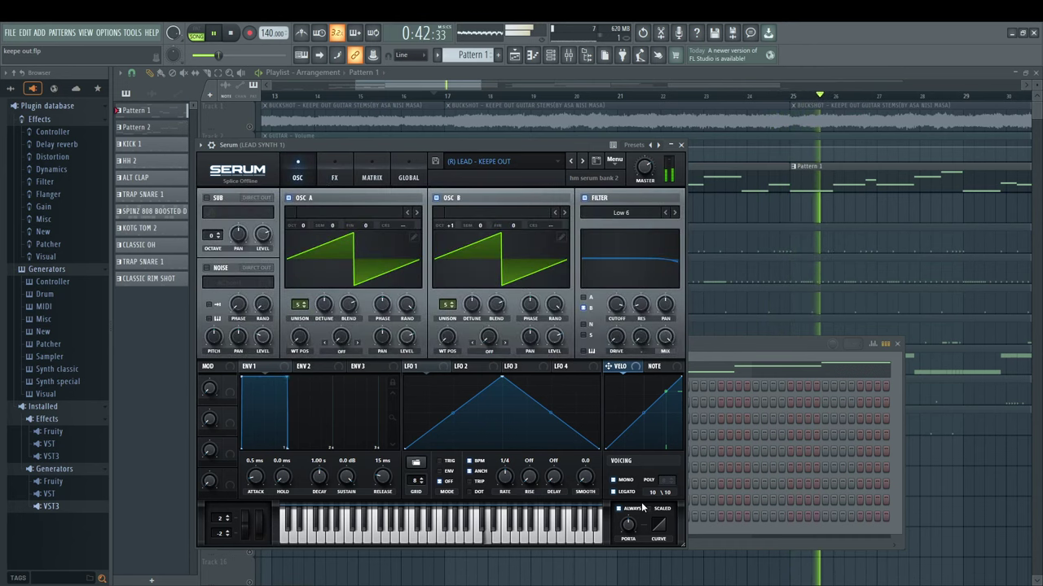
key("Escape")
key("Escape")
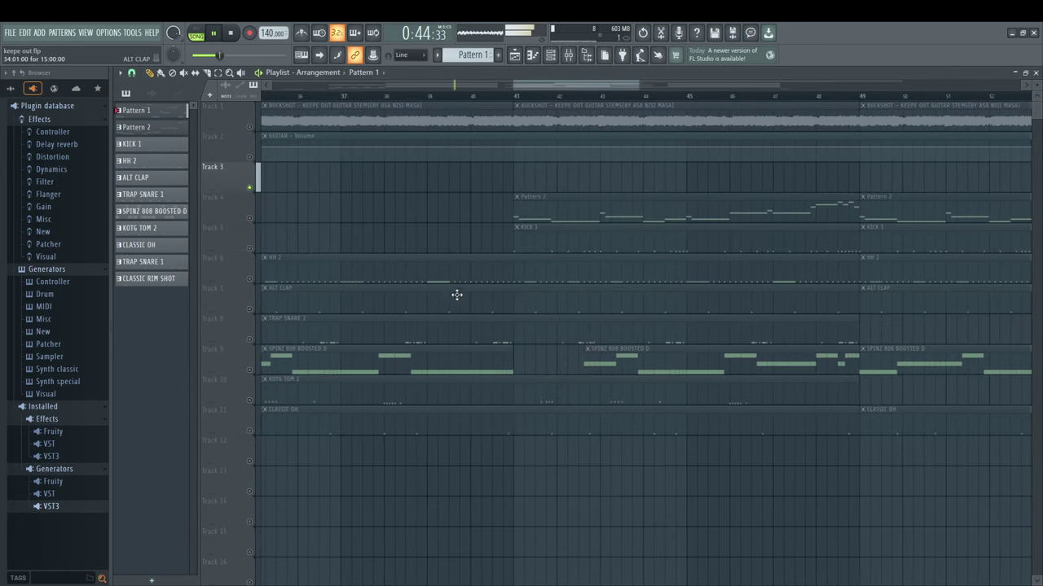
Step: Play from bar 41 with Track 4 soloed and examine Pattern 2's notes through to its last bars
key("space")
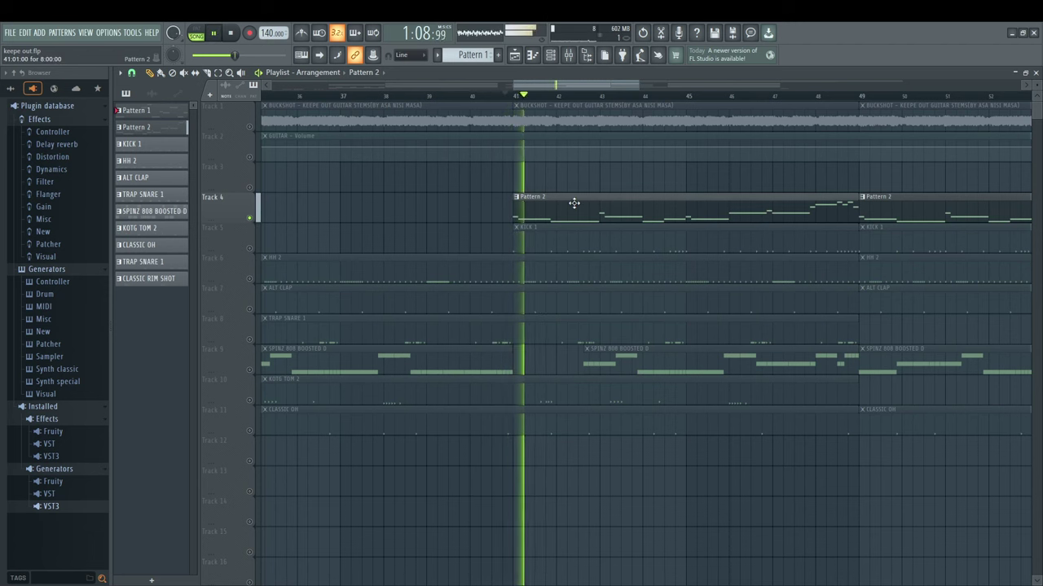
double_click(573, 202)
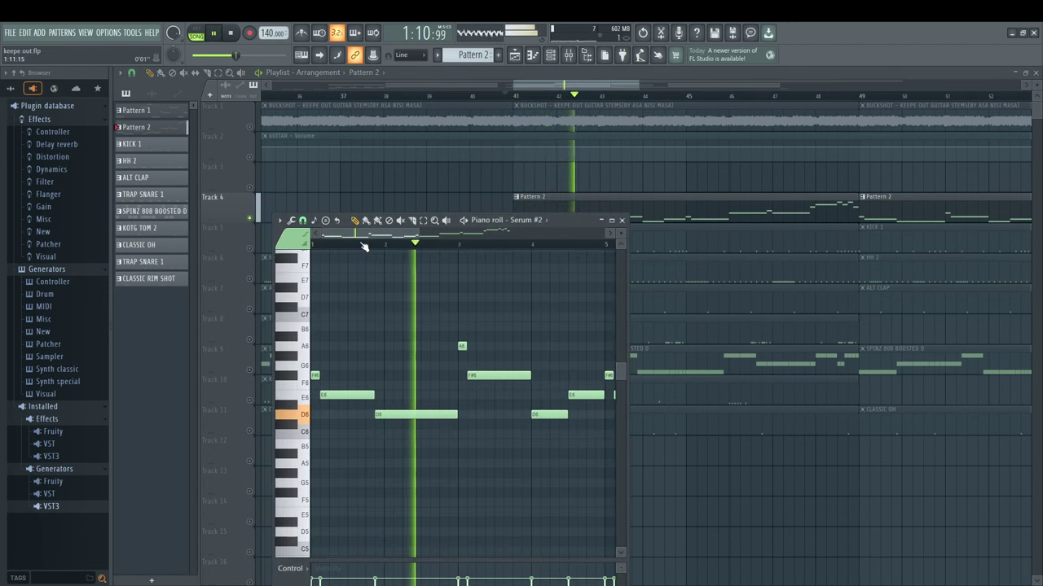
left_click_drag(372, 236, 479, 246)
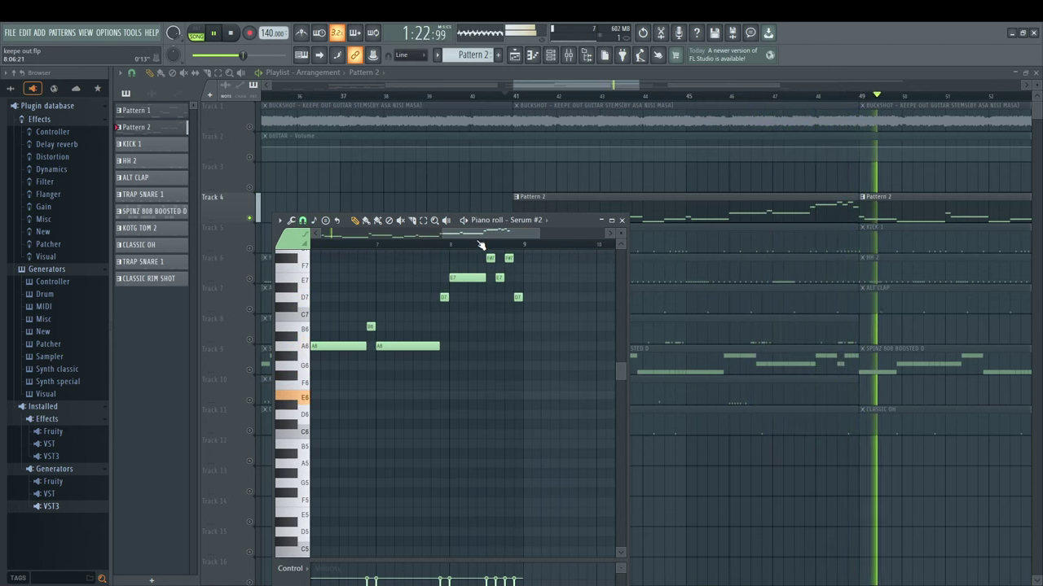
scroll(482, 247, "up", 2)
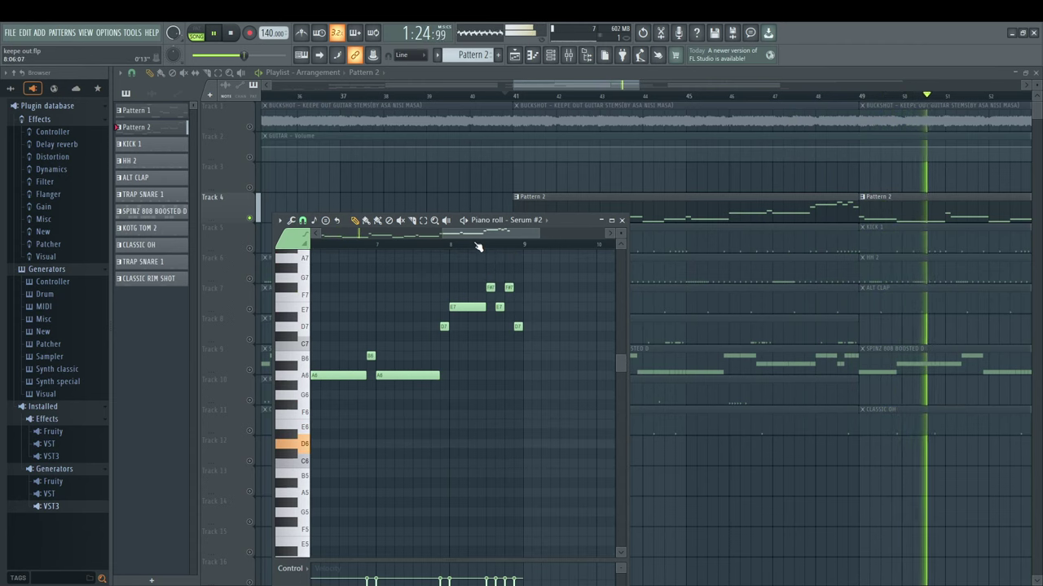
Step: Follow Pattern 2 in the playlist up to bar 57, and return the stopped playhead to bar 17
left_click_drag(532, 86, 633, 102)
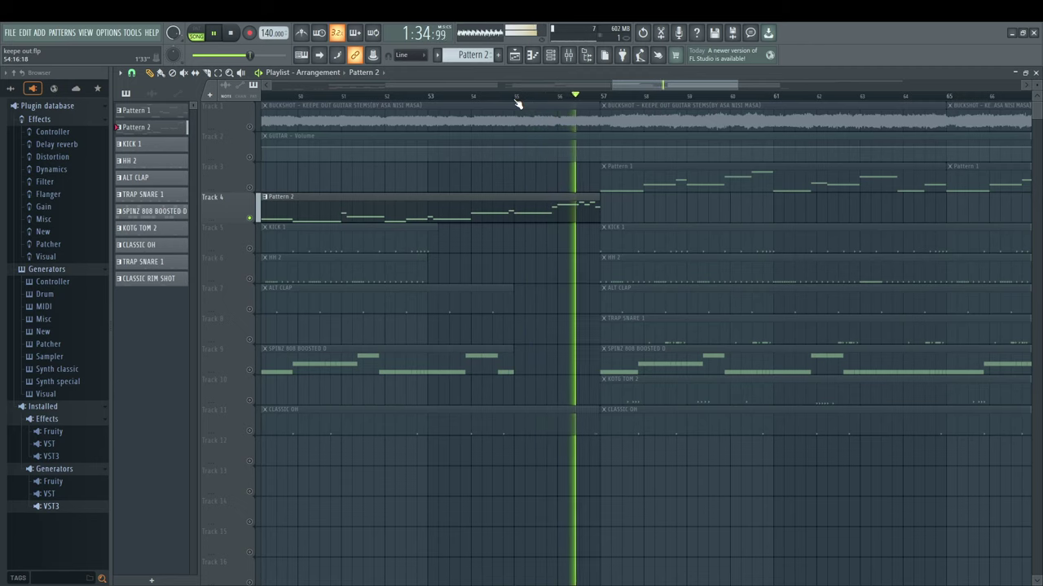
left_click_drag(644, 86, 424, 111)
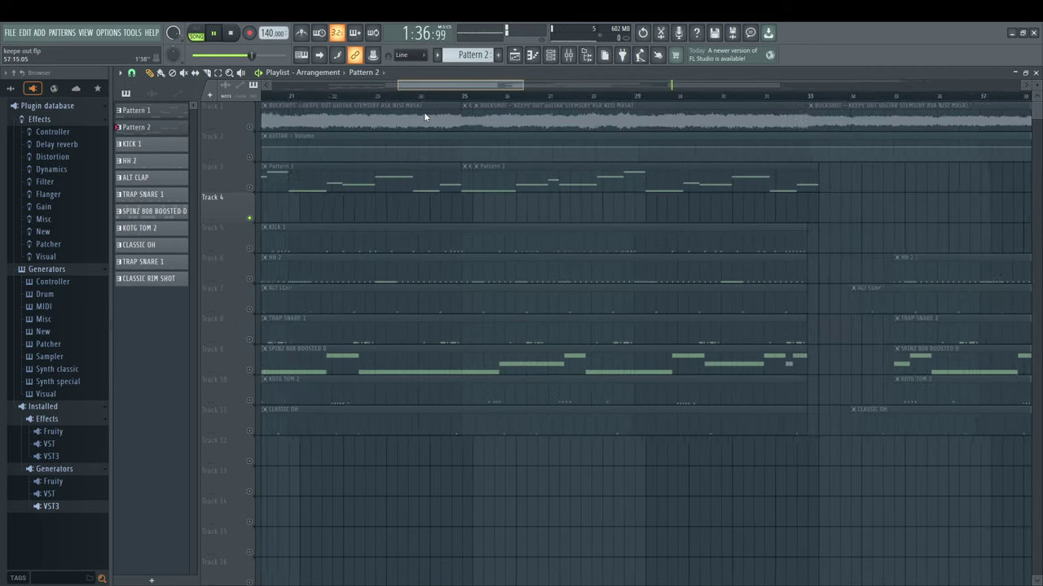
left_click(415, 98)
key("space")
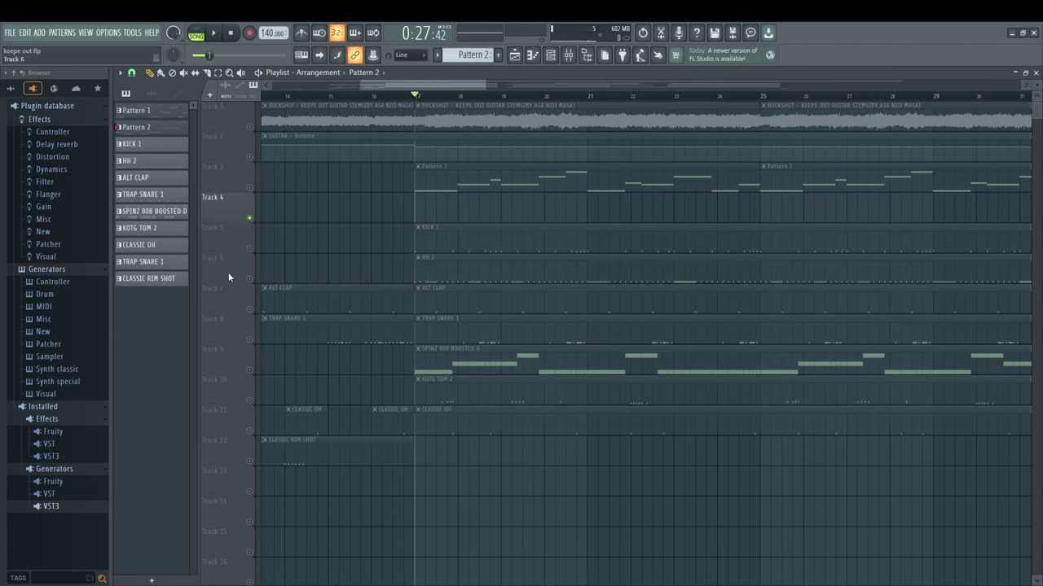
Step: Solo Track 5 with the KICK 1 pattern and unmute Tracks 6 to 12 to hear all drums and the 808
left_click(250, 248)
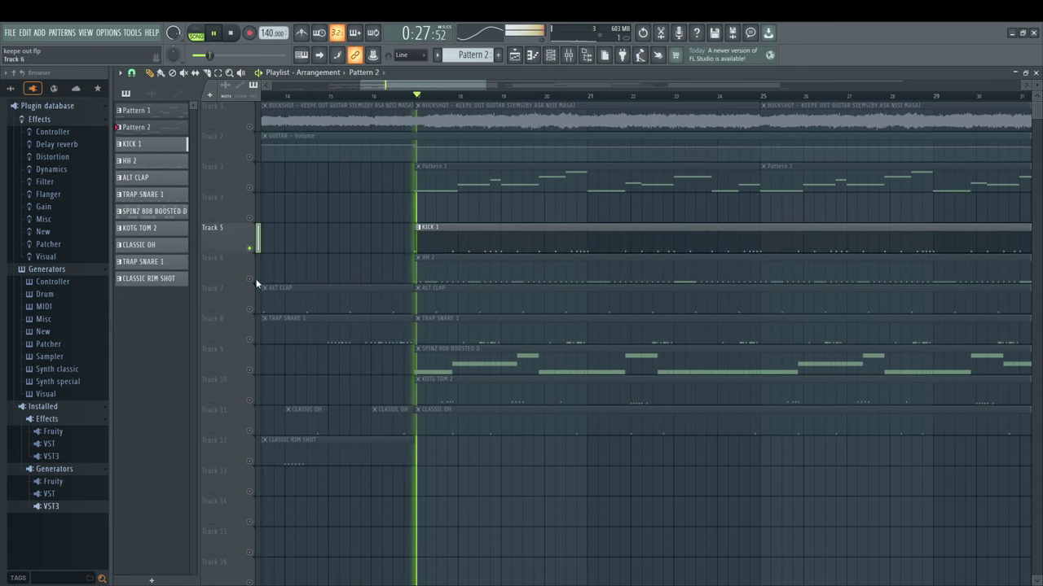
left_click_drag(252, 279, 257, 433)
key("space")
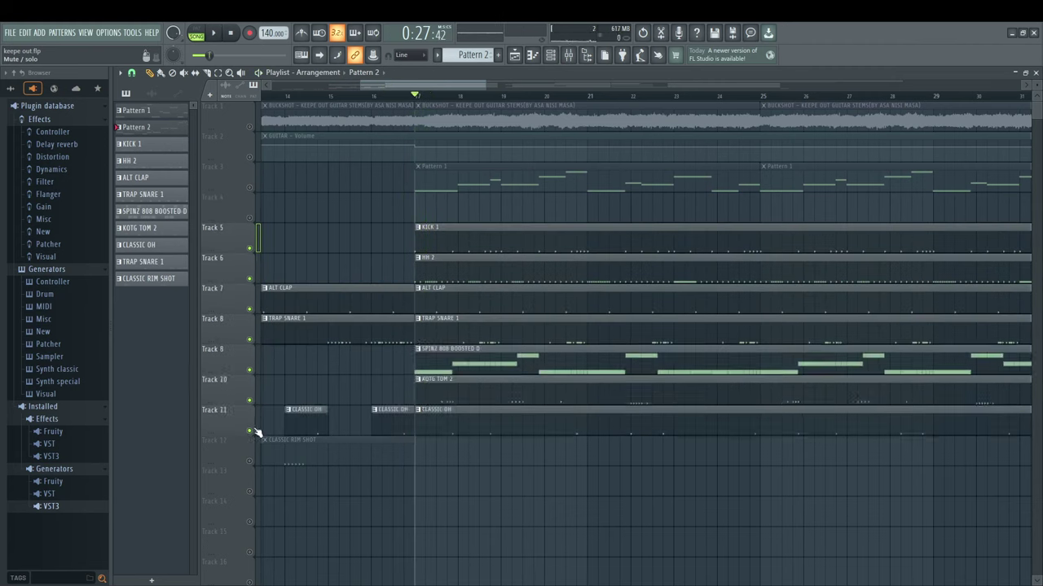
key("space")
left_click(250, 461)
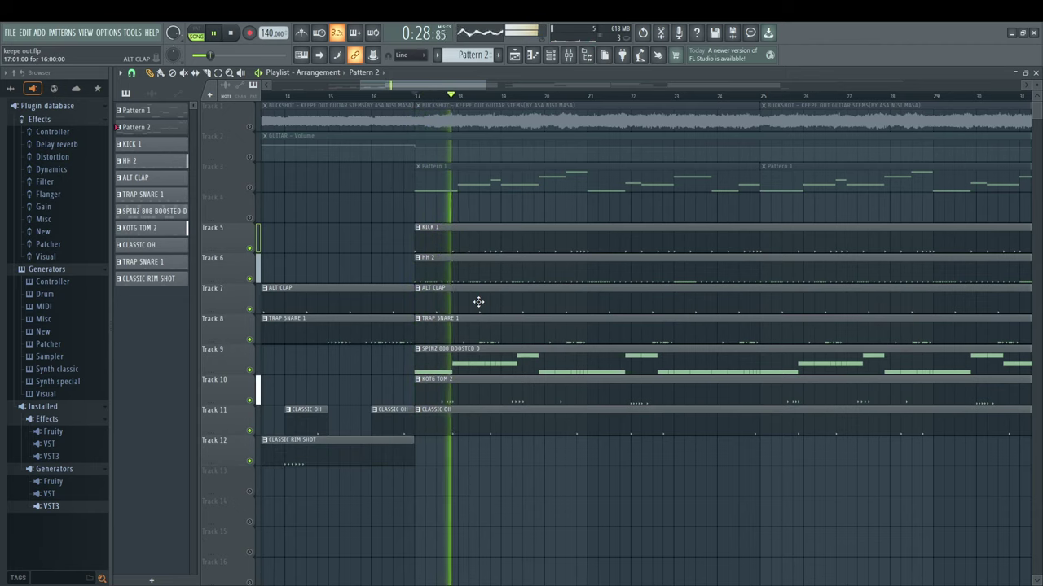
Step: Play the drum and 808 tracks from bar 17 and follow their clips closely through to bar 33
scroll(479, 303, "up", 1)
scroll(478, 302, "up", 3)
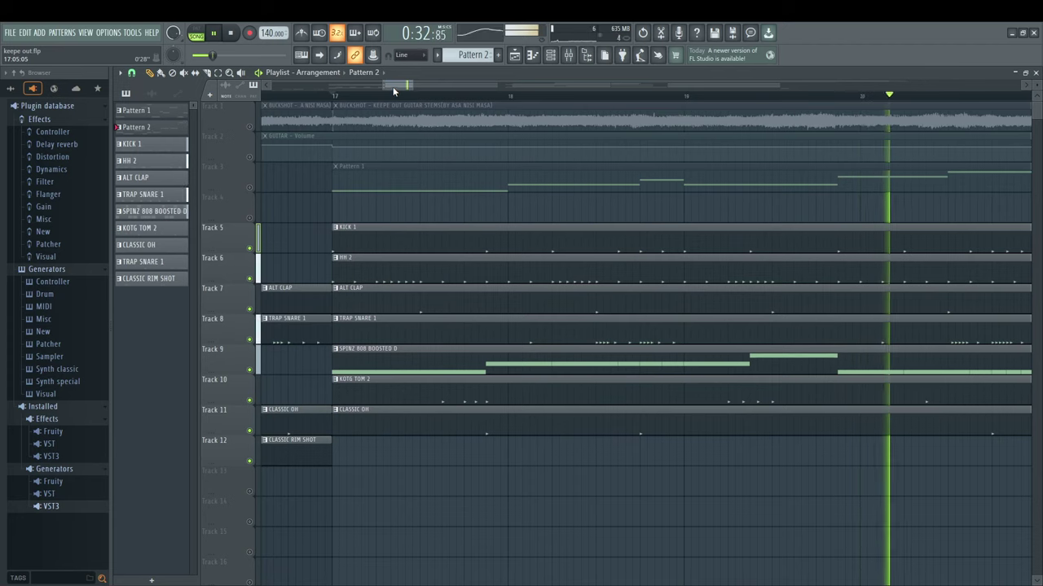
key("space")
key("space")
key("space")
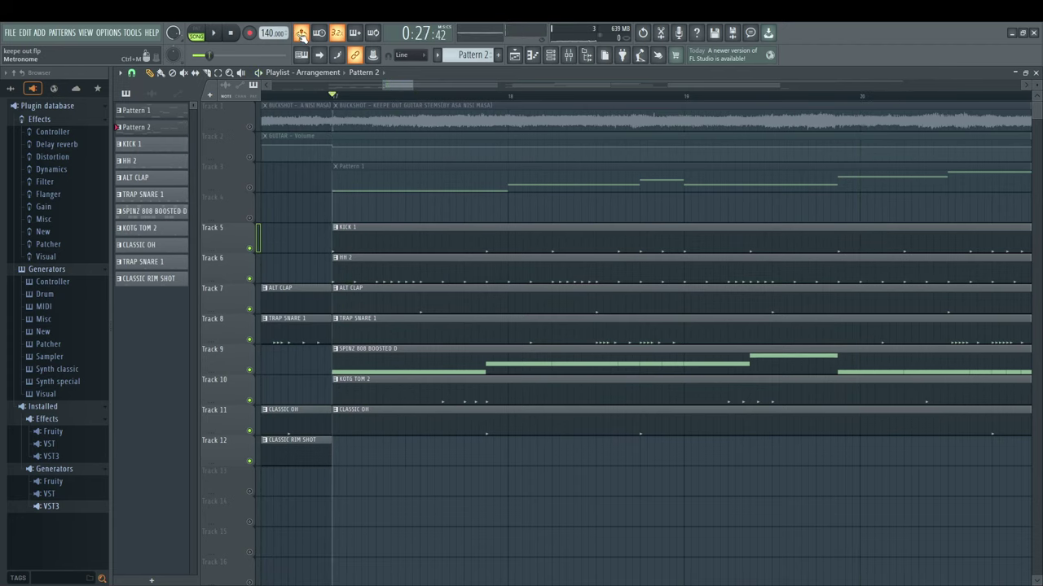
key("space")
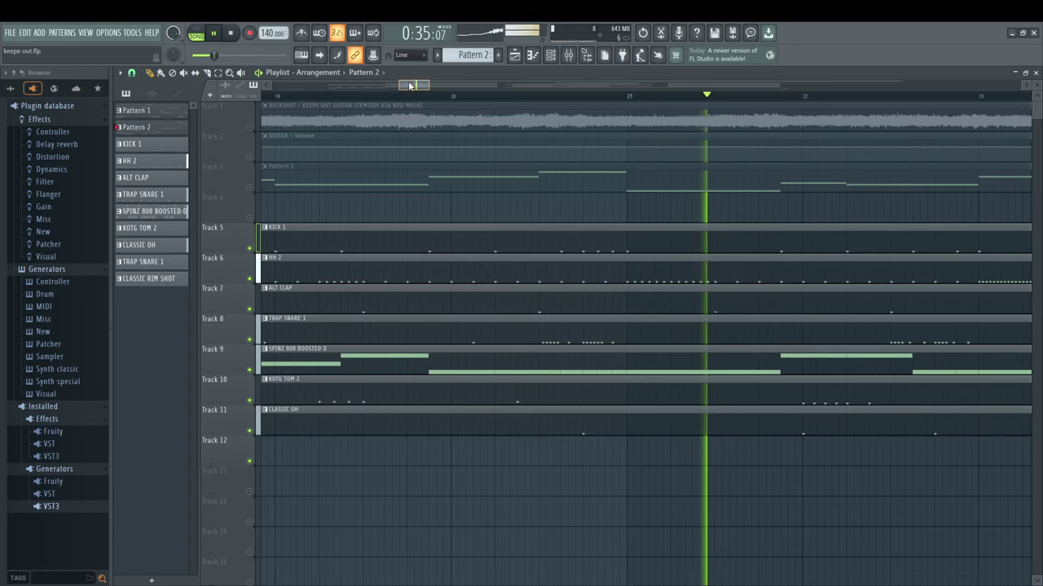
left_click_drag(409, 85, 482, 80)
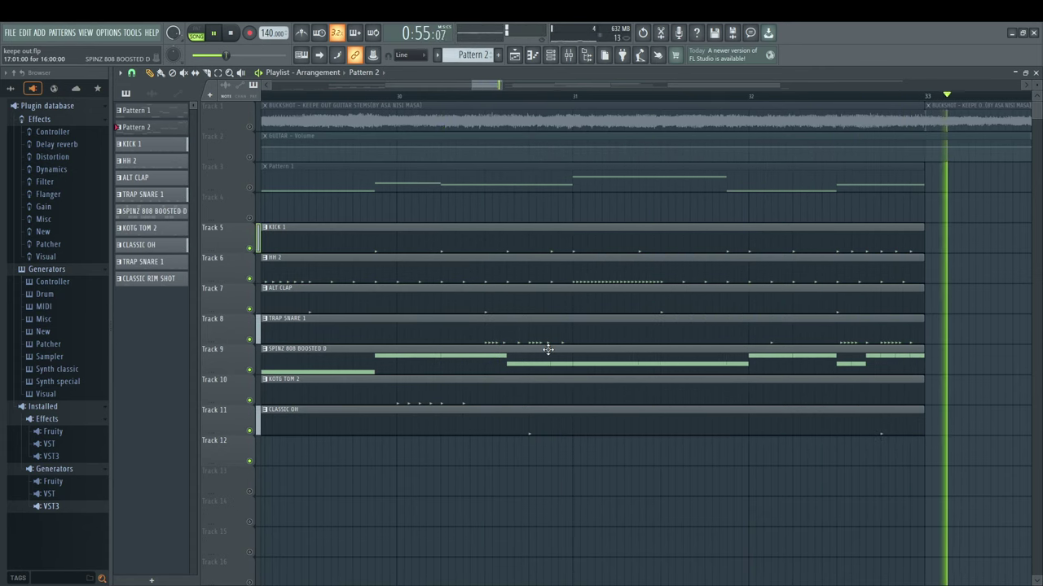
Step: Play the beat from bar 17 and examine the notes of the SPINZ 808 BOOSTED D pattern in the piano roll
left_click(295, 349)
key("space")
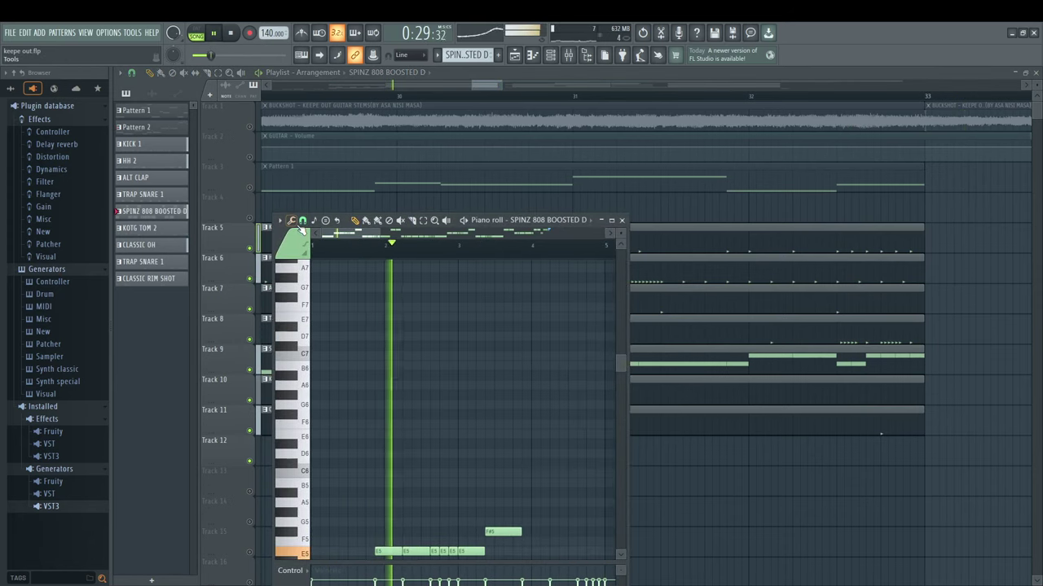
scroll(458, 326, "down", 3)
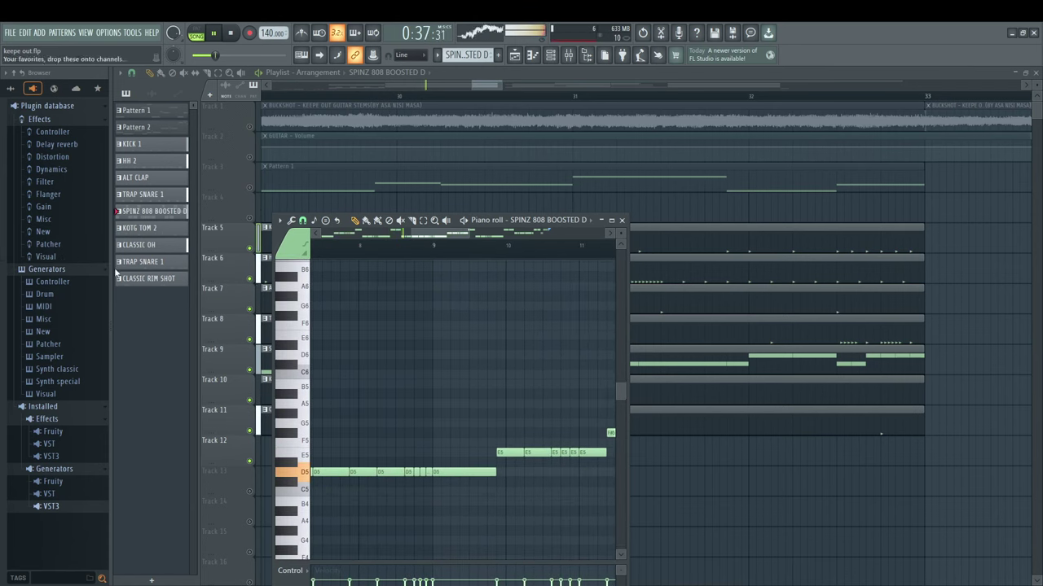
Step: Follow the remaining SPINZ 808 BOOSTED D notes to bar 17, and reset the stopped playlist to bar 1 with all tracks unmuted
left_click_drag(478, 340, 338, 328)
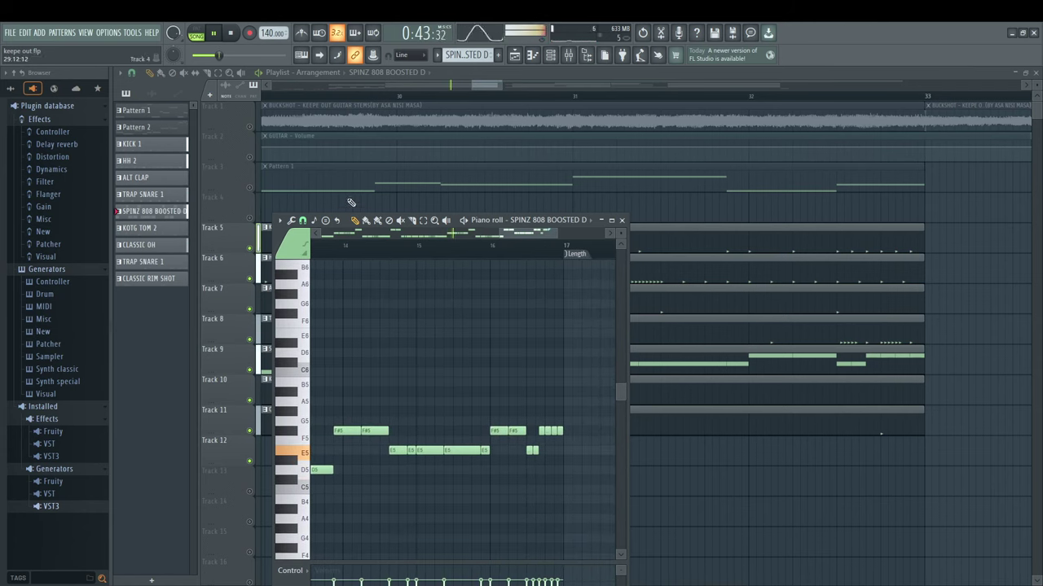
left_click_drag(475, 88, 224, 101)
key("space")
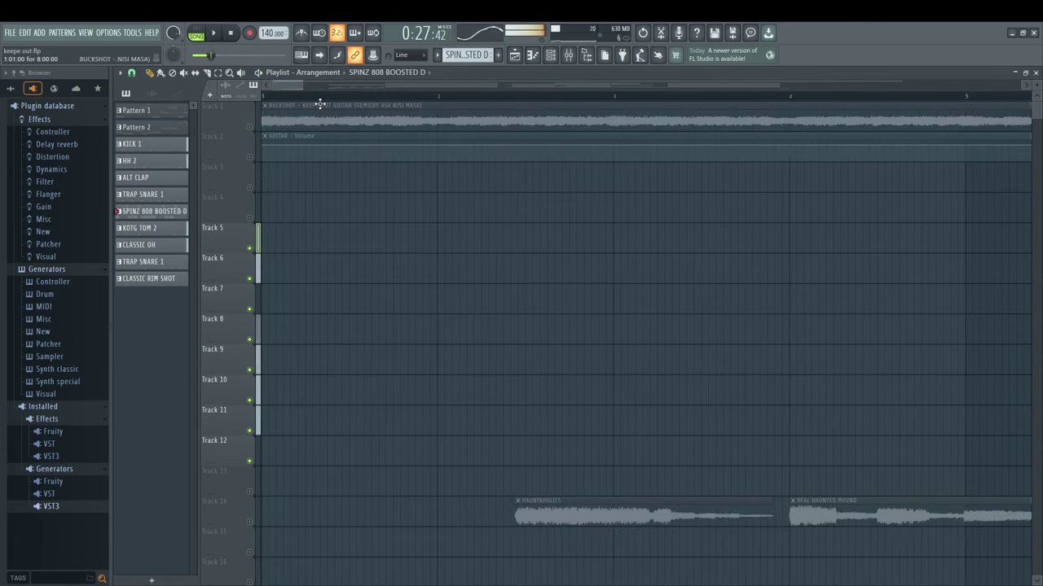
left_click(286, 104)
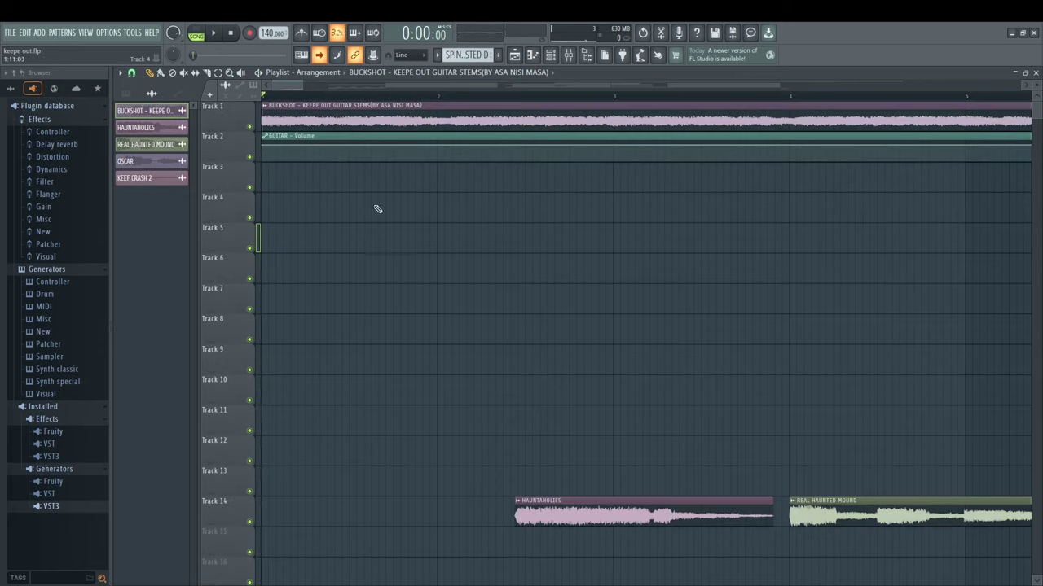
Step: Play the full arrangement from bar 1 through the closing guitar section past bar 89, and stop playback at the end
key("space")
scroll(423, 286, "down", 6)
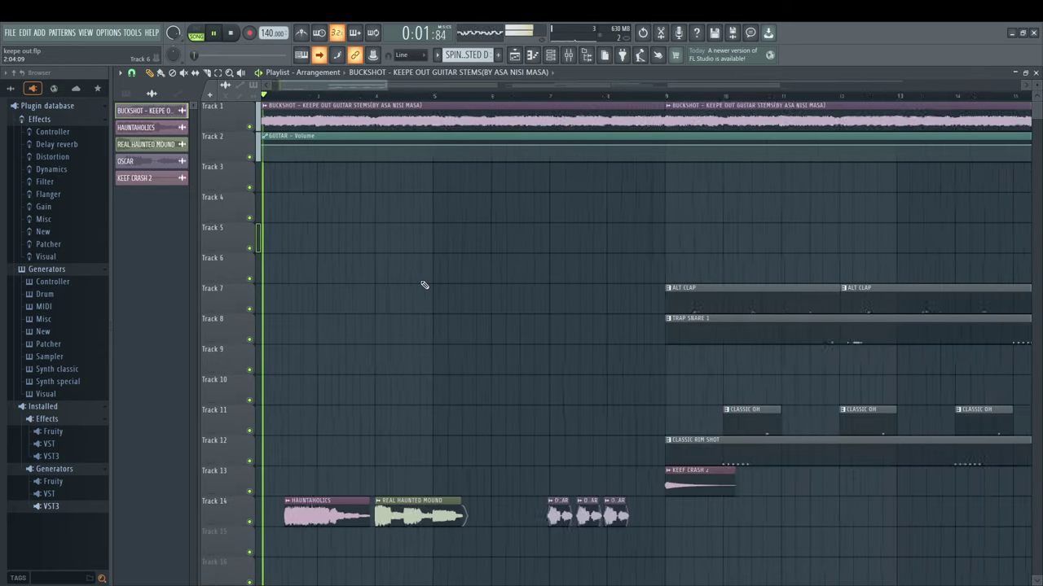
scroll(424, 285, "down", 4)
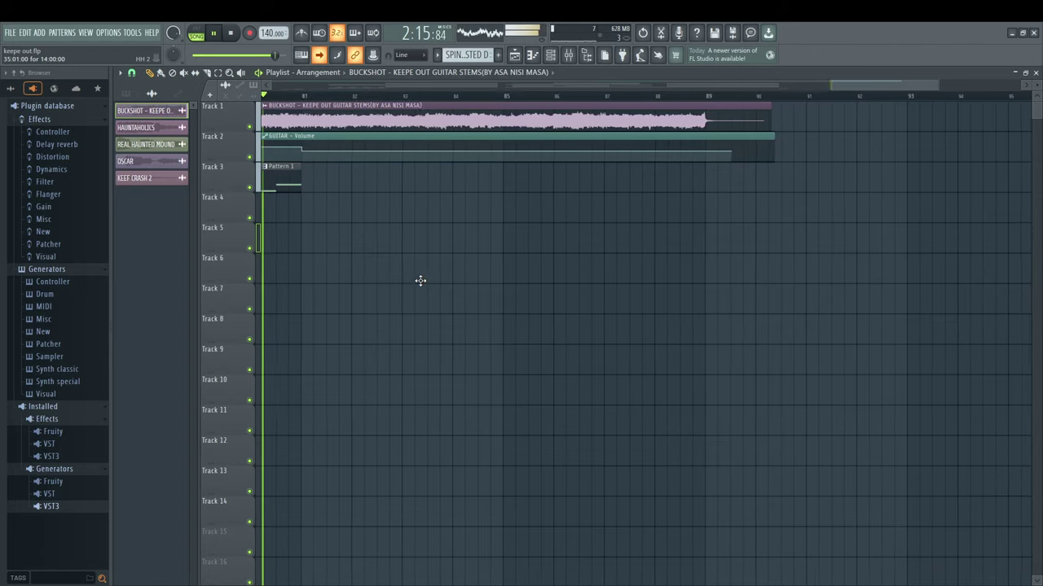
scroll(420, 280, "down", 3)
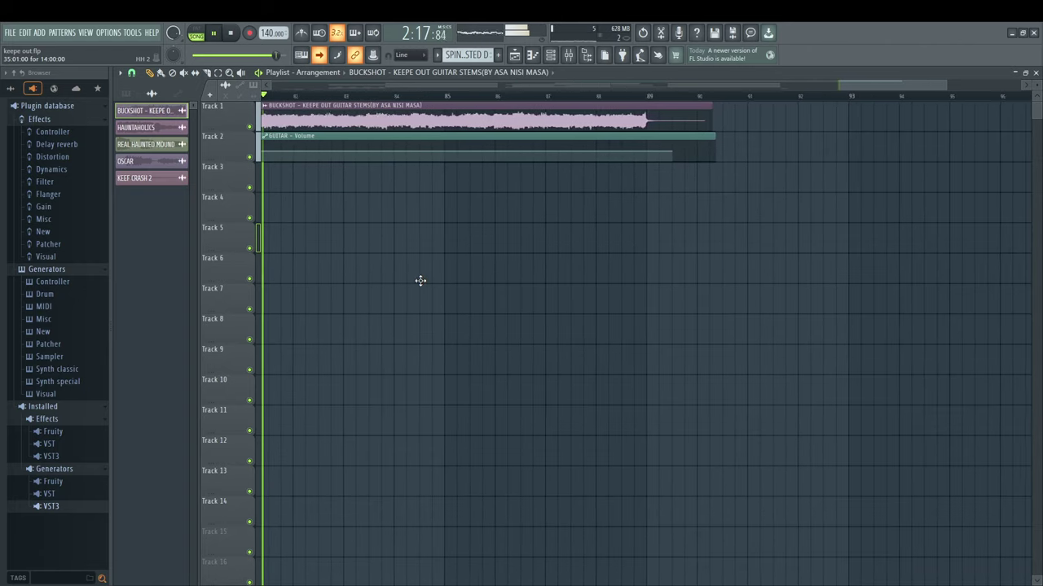
scroll(420, 280, "down", 3)
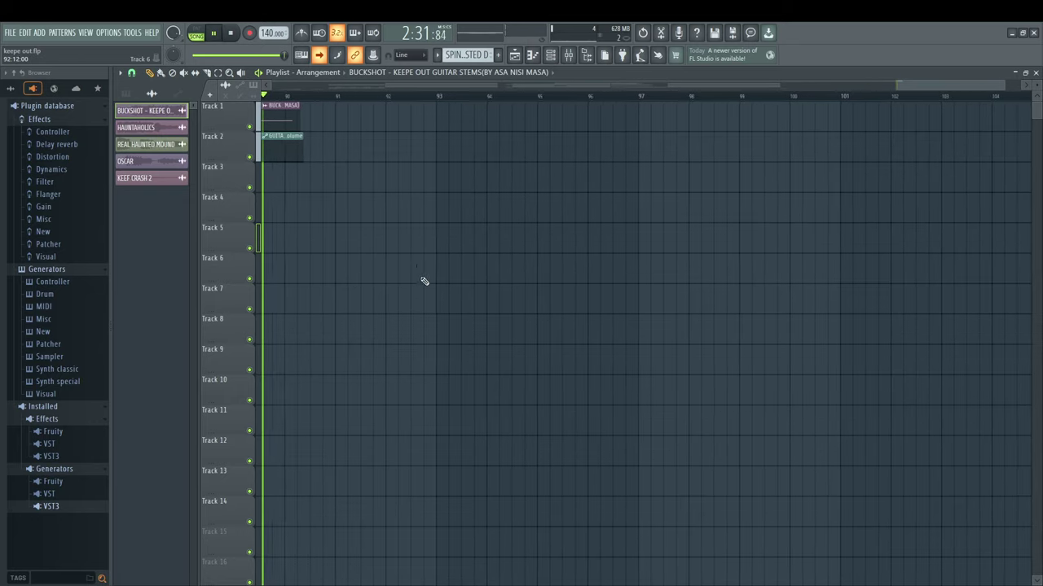
key("space")
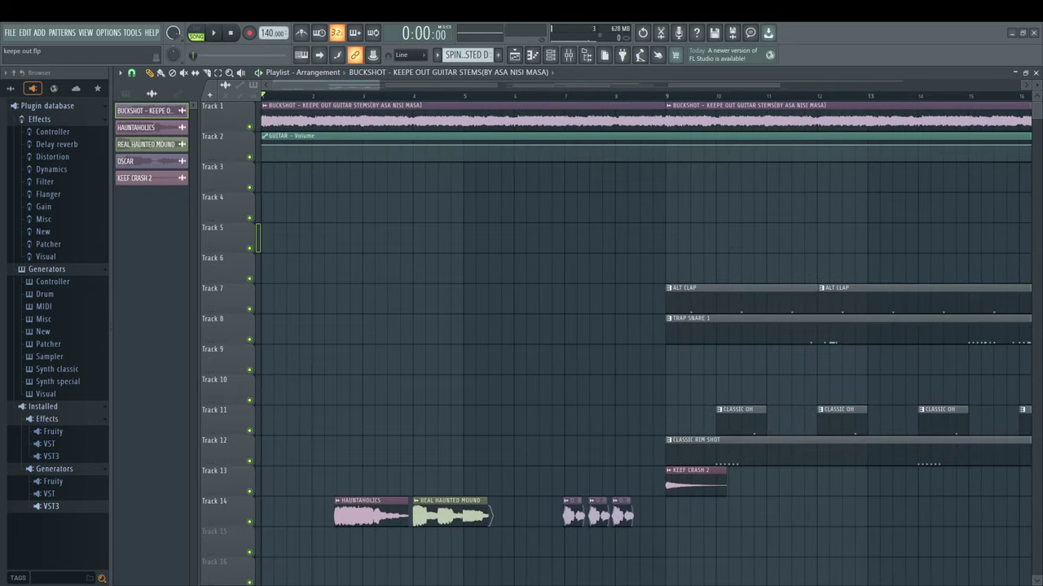